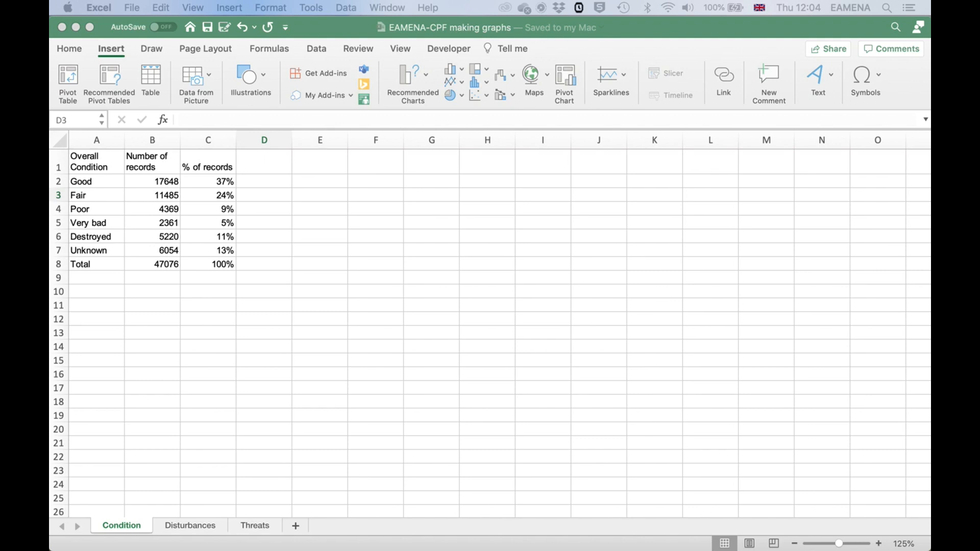
- Insert a 2-D clustered column chart from the Overall Condition and % of records data in A1:A7 and C1:C7
{"action": "left_click", "coordinate": [304, 235]}
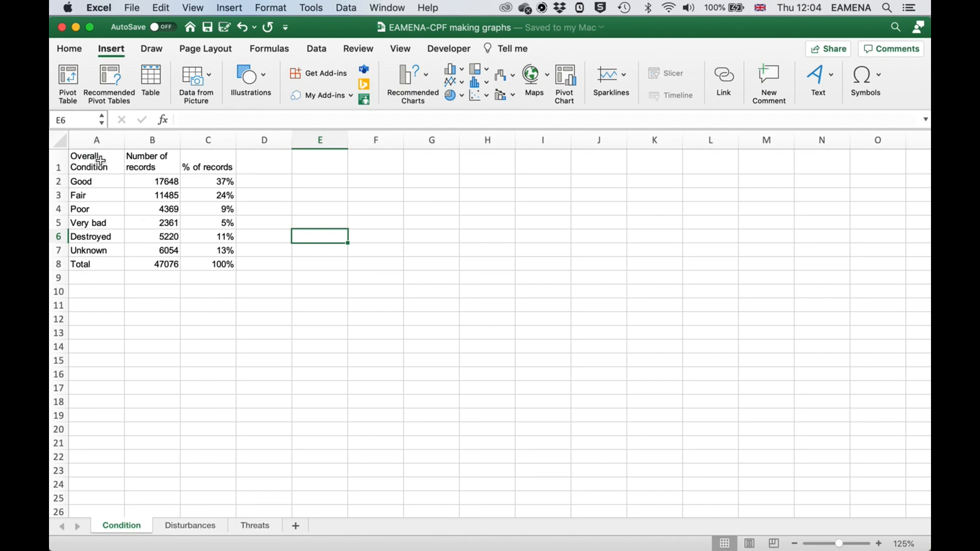
{"action": "left_click_drag", "start_coordinate": [100, 160], "coordinate": [95, 253]}
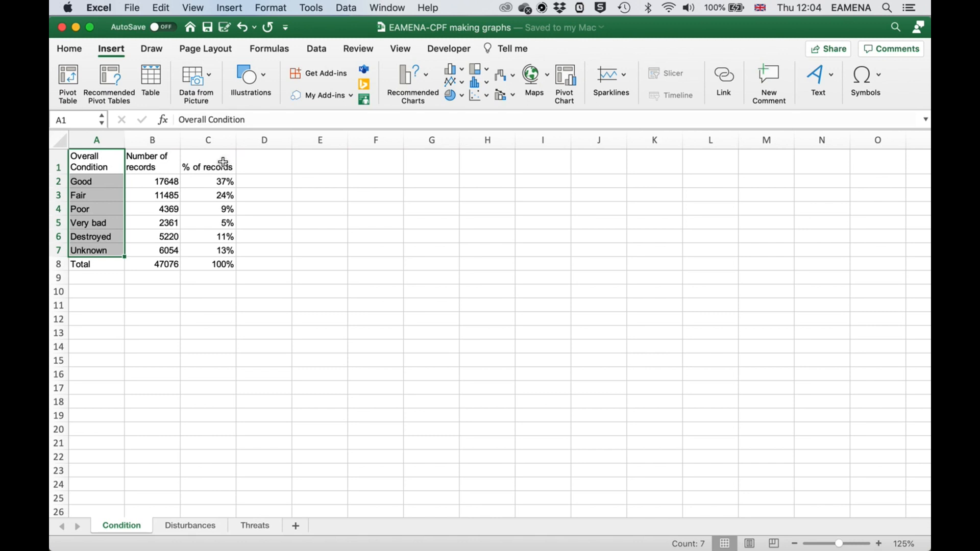
{"action": "left_click_drag", "start_coordinate": [215, 159], "coordinate": [203, 248]}
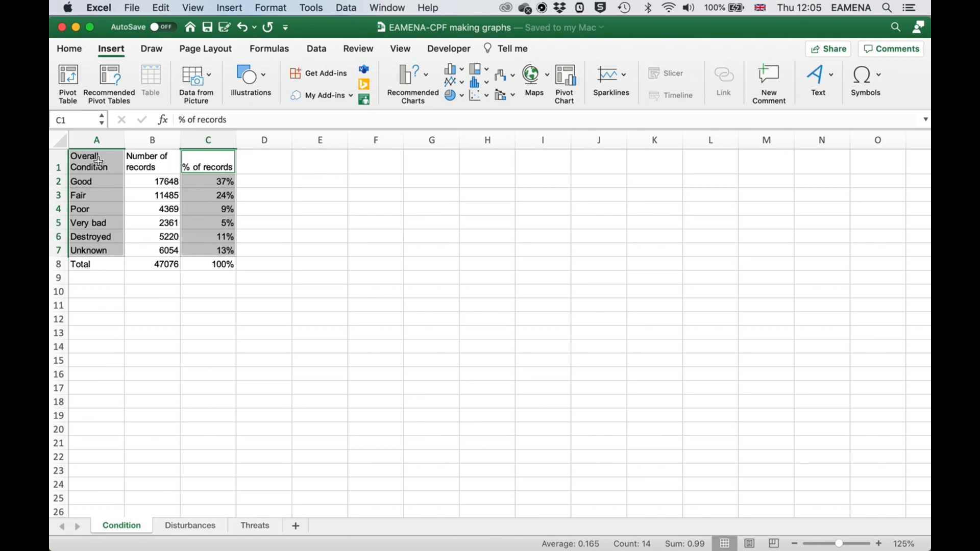
{"action": "left_click", "coordinate": [459, 72]}
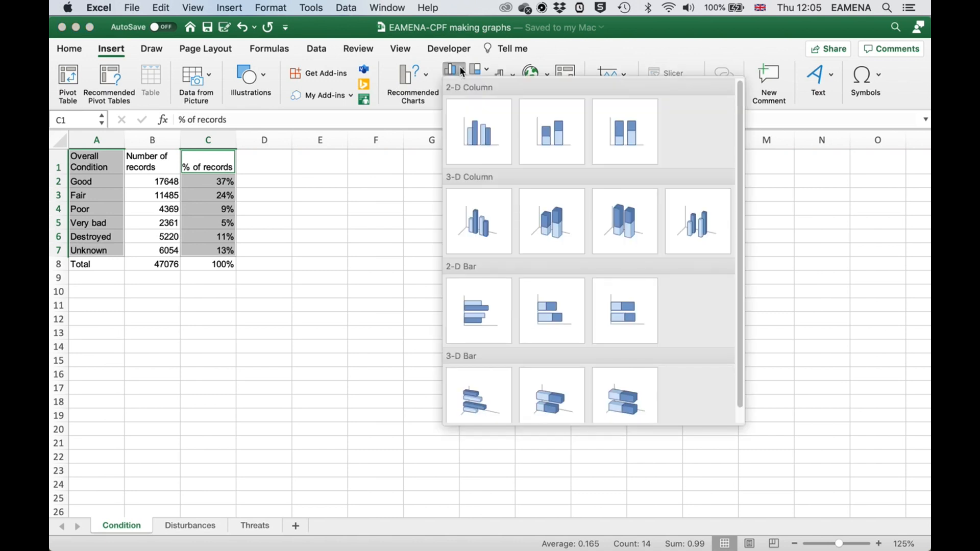
{"action": "left_click", "coordinate": [468, 119]}
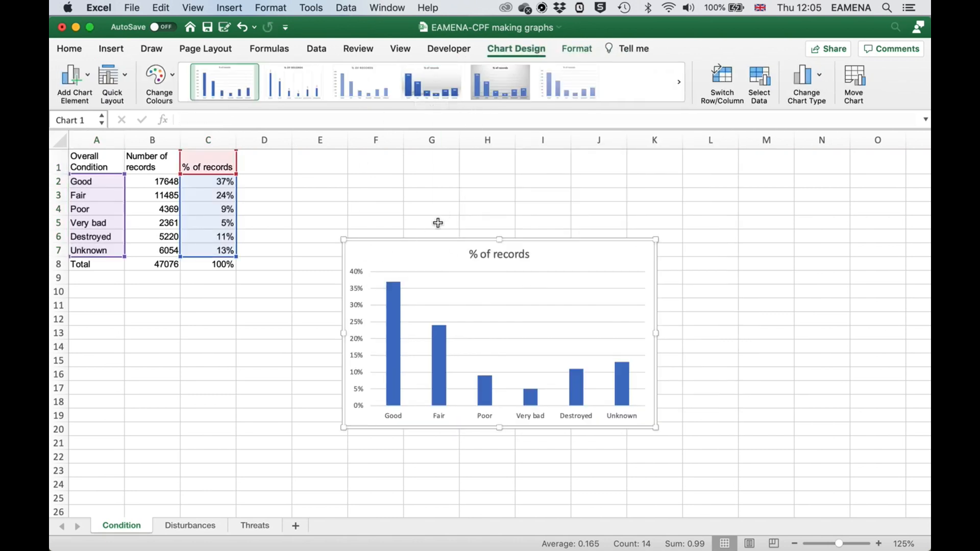
- Move the chart beside the data table so its upper corner sits at about cell E3
{"action": "left_click_drag", "start_coordinate": [426, 240], "coordinate": [362, 259]}
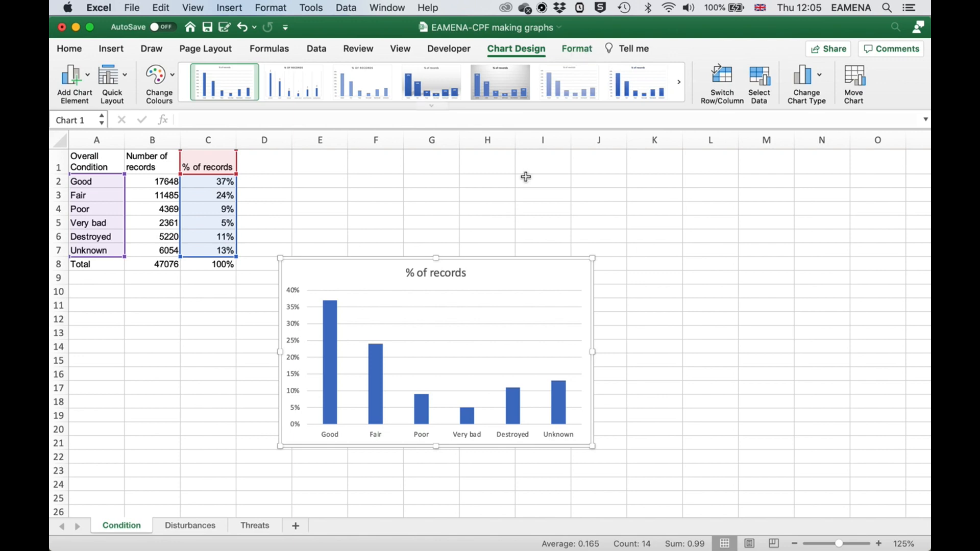
{"action": "left_click_drag", "start_coordinate": [494, 259], "coordinate": [503, 239]}
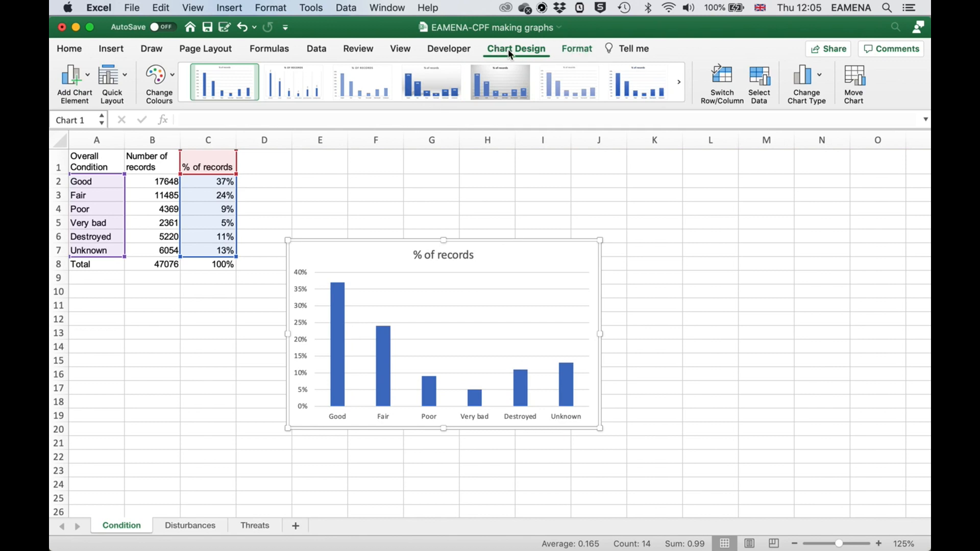
{"action": "left_click_drag", "start_coordinate": [495, 240], "coordinate": [494, 186]}
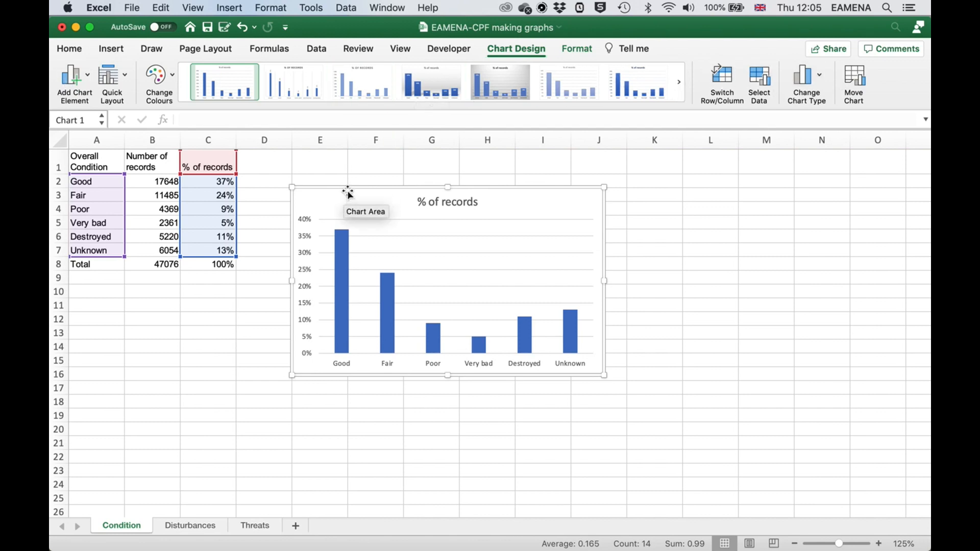
- Add a primary horizontal axis title to the chart reading "Condition"
{"action": "left_click", "coordinate": [85, 74]}
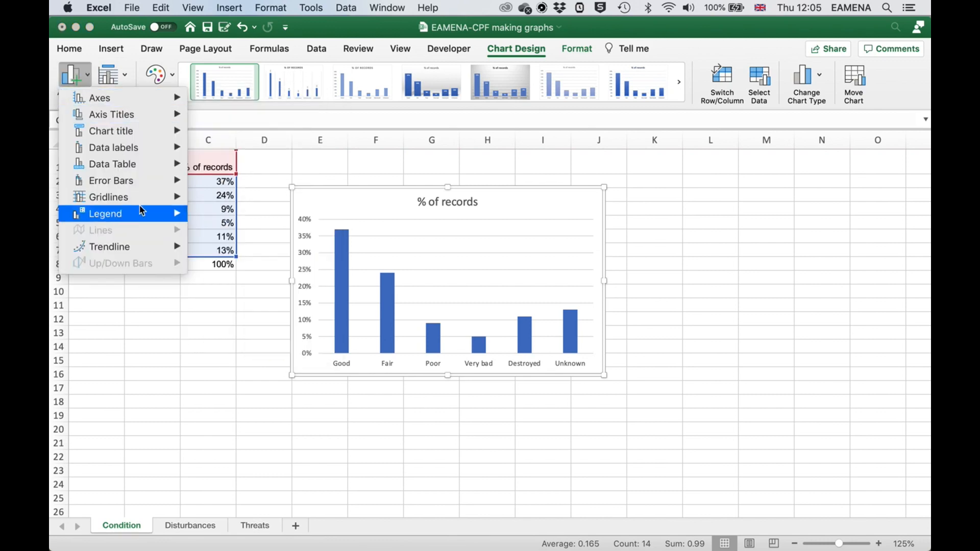
{"action": "mouse_move", "coordinate": [122, 151]}
{"action": "mouse_move", "coordinate": [103, 113]}
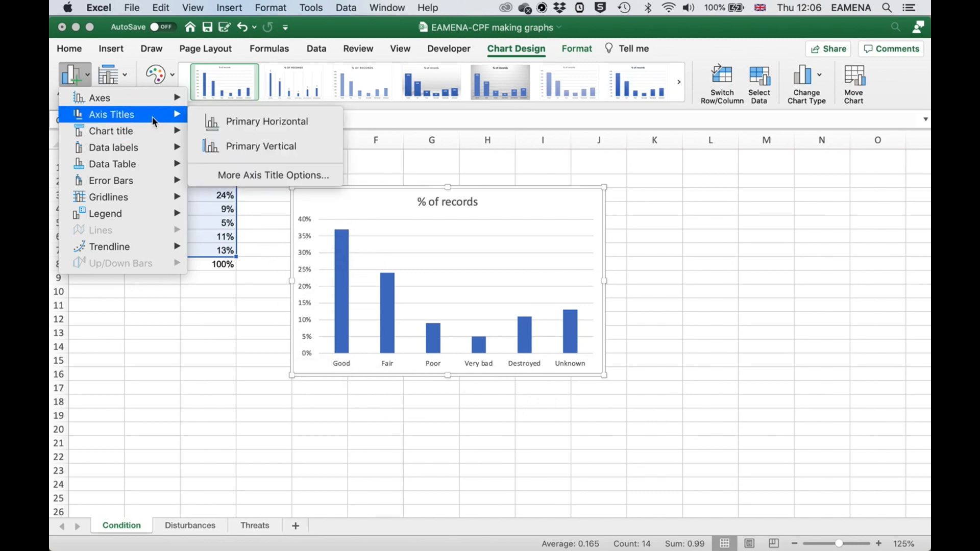
{"action": "left_click", "coordinate": [268, 122]}
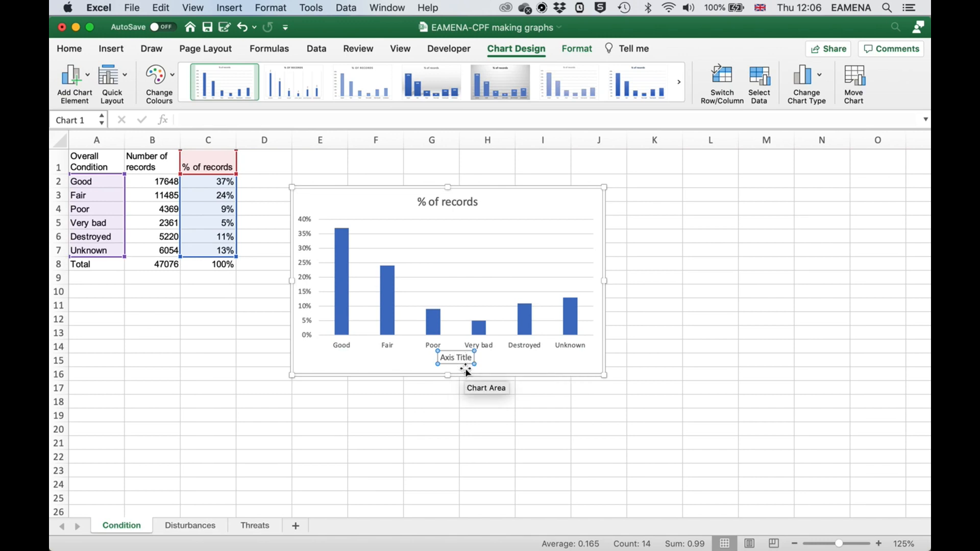
{"action": "key", "text": "BackSpace"}
{"action": "key", "text": "BackSpace"}
{"action": "key", "text": "BackSpace"}
{"action": "key", "text": "BackSpace"}
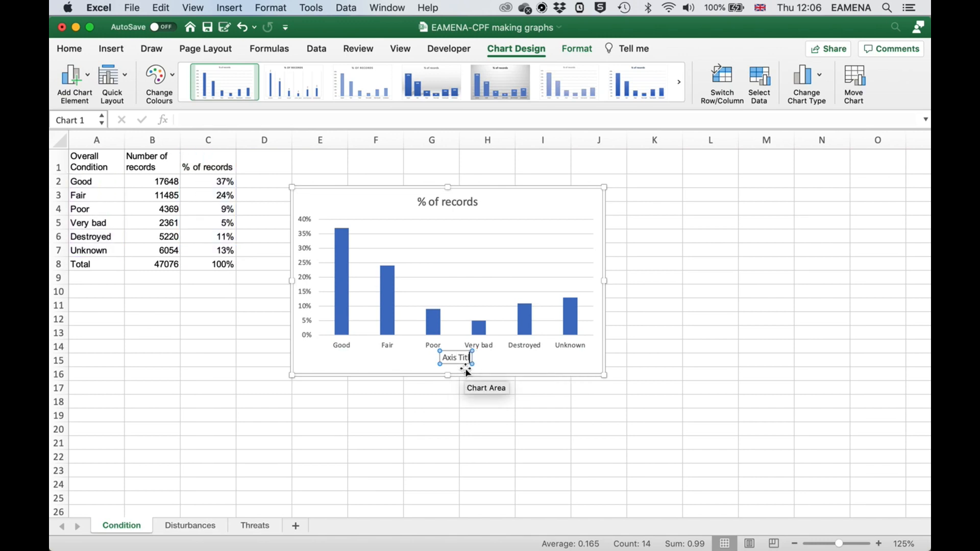
{"action": "key", "text": "BackSpace"}
{"action": "key", "text": "BackSpace"}
{"action": "key", "text": "BackSpace"}
{"action": "key", "text": "BackSpace"}
{"action": "key", "text": "BackSpace"}
{"action": "key", "text": "BackSpace"}
{"action": "type", "text": "Condition"}
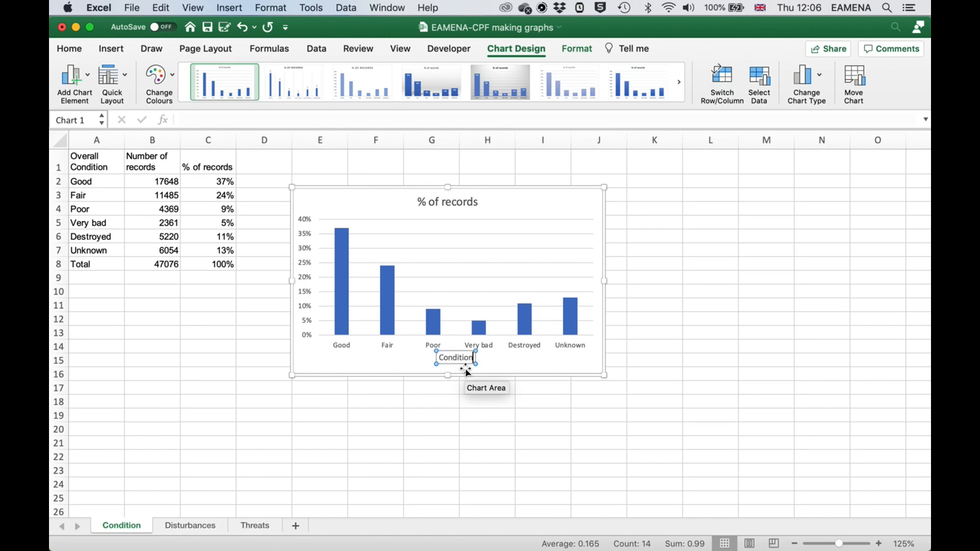
{"action": "left_click", "coordinate": [449, 400]}
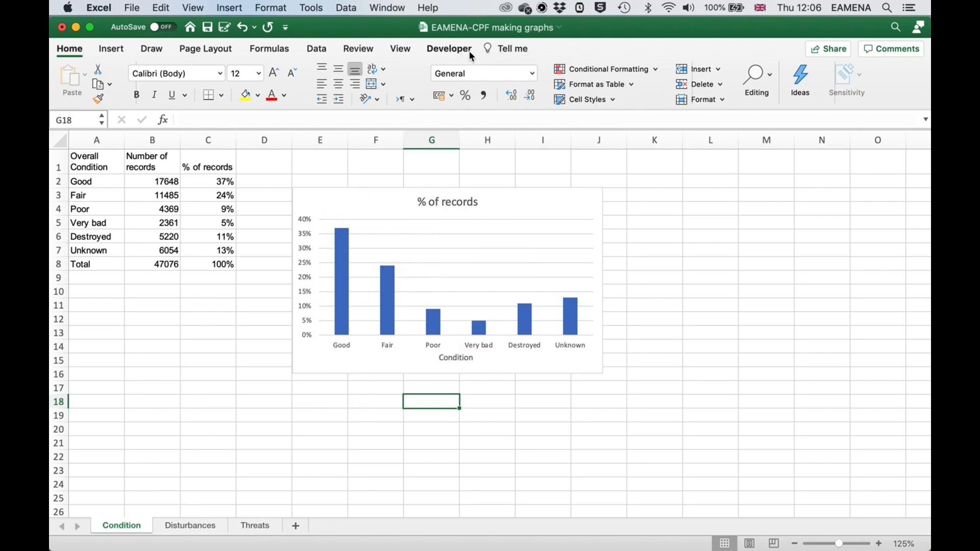
- Add a primary vertical axis title to the chart reading "% of records"
{"action": "left_click", "coordinate": [514, 210]}
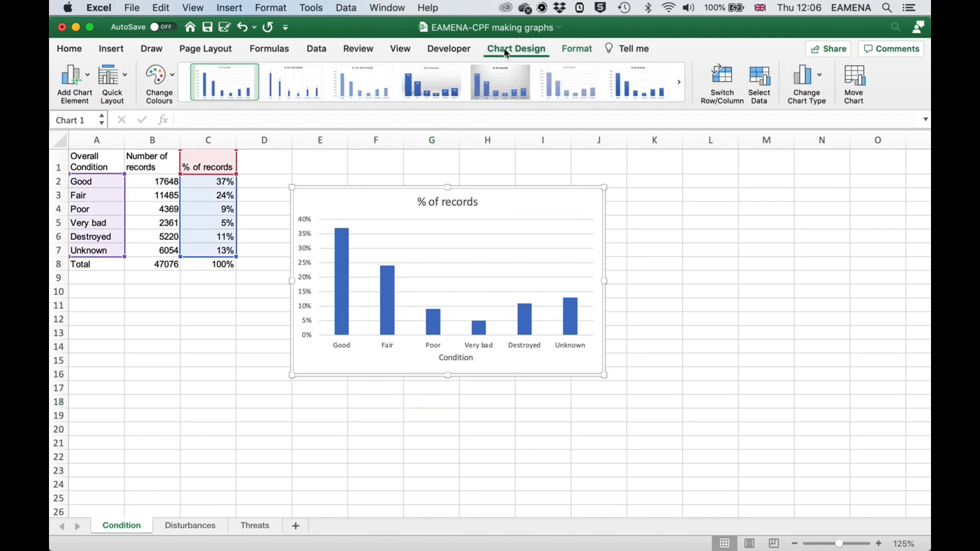
{"action": "left_click", "coordinate": [81, 75]}
{"action": "left_click", "coordinate": [259, 147]}
{"action": "left_click", "coordinate": [309, 286]}
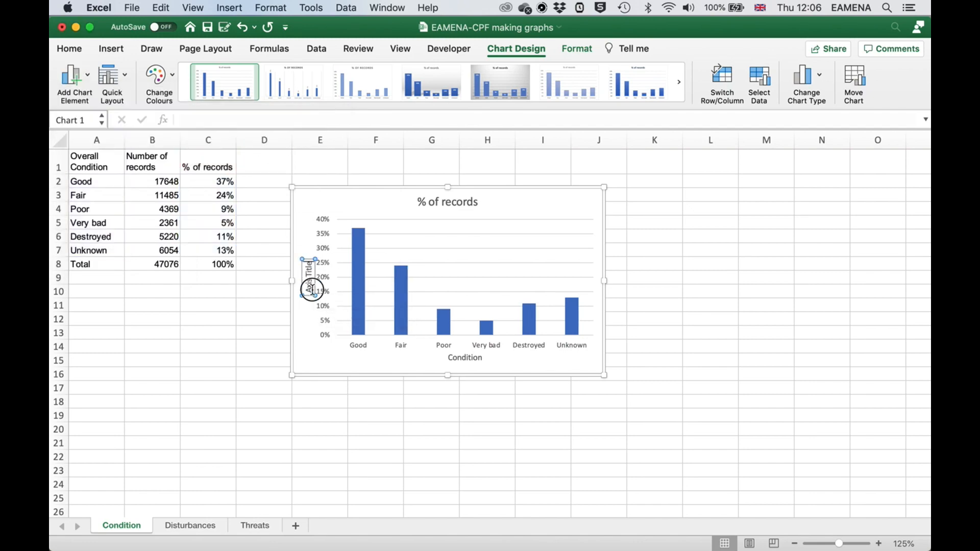
{"action": "triple_click", "coordinate": [312, 290]}
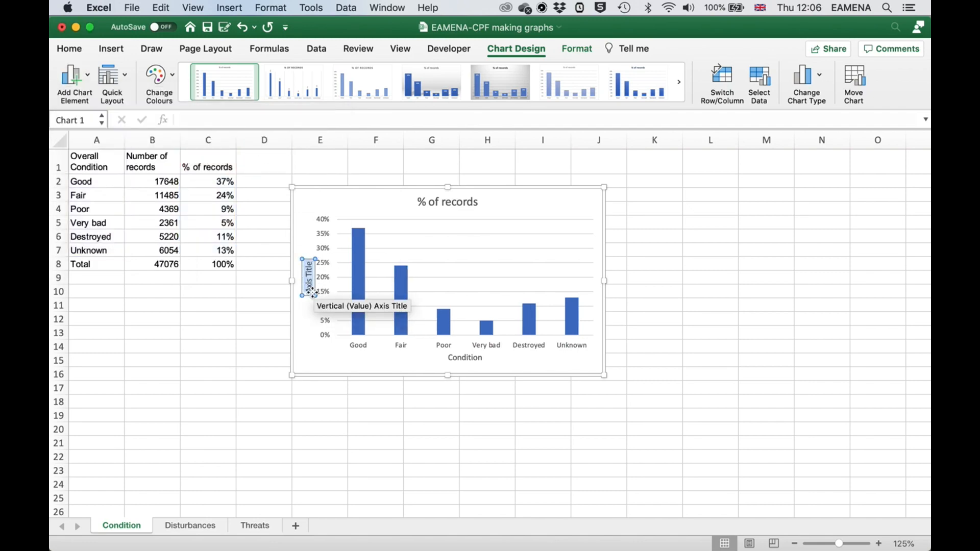
{"action": "type", "text": "% of records"}
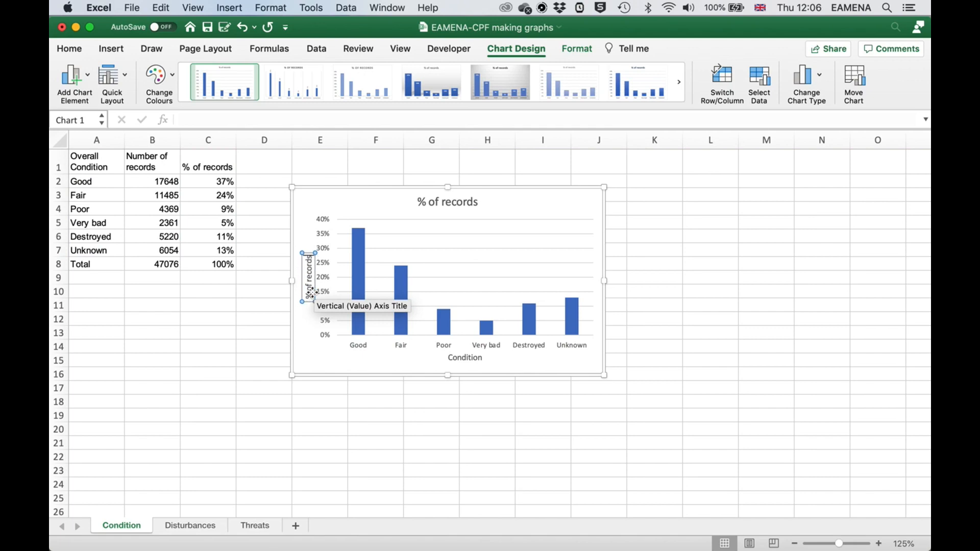
{"action": "left_click", "coordinate": [332, 387]}
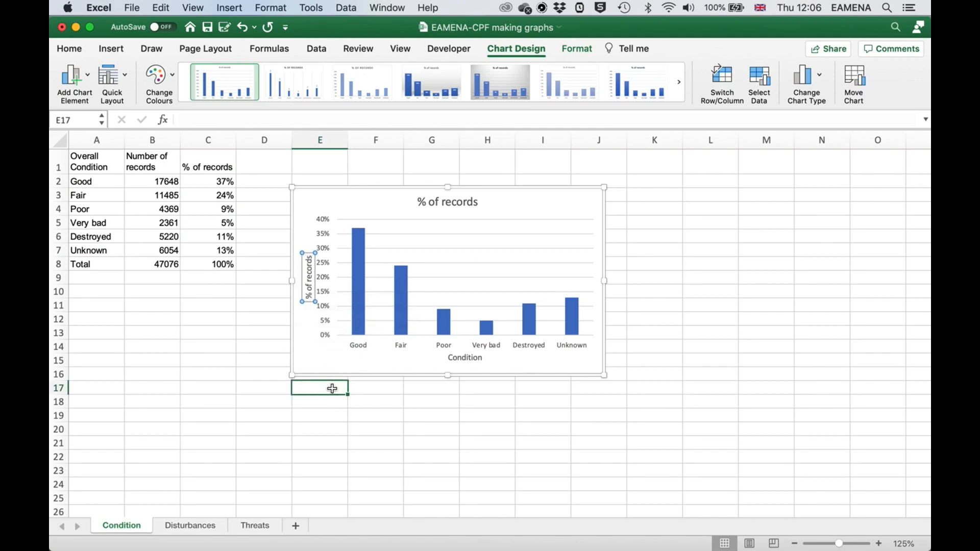
- Open the chart's data source settings and examine the data range and legend entries alongside the chart
{"action": "left_click", "coordinate": [333, 376]}
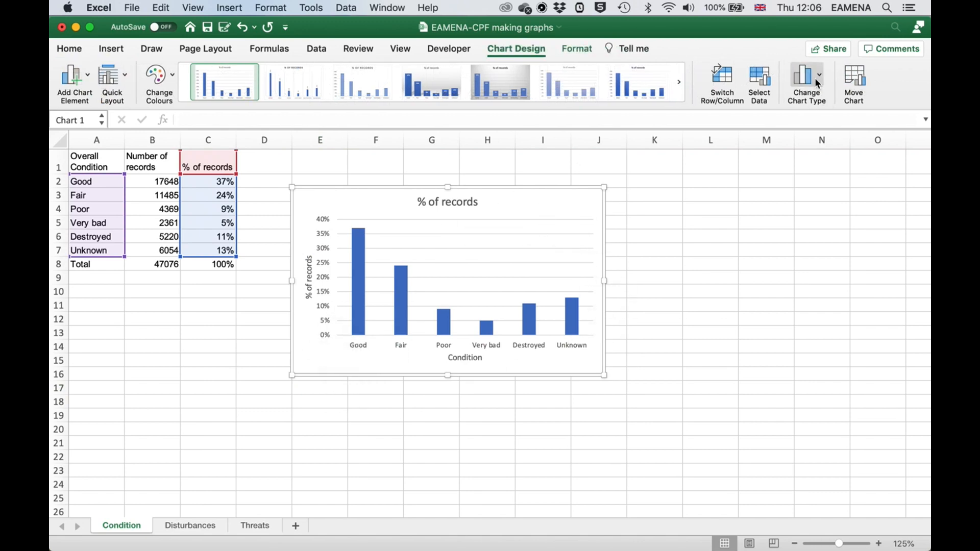
{"action": "left_click", "coordinate": [760, 69]}
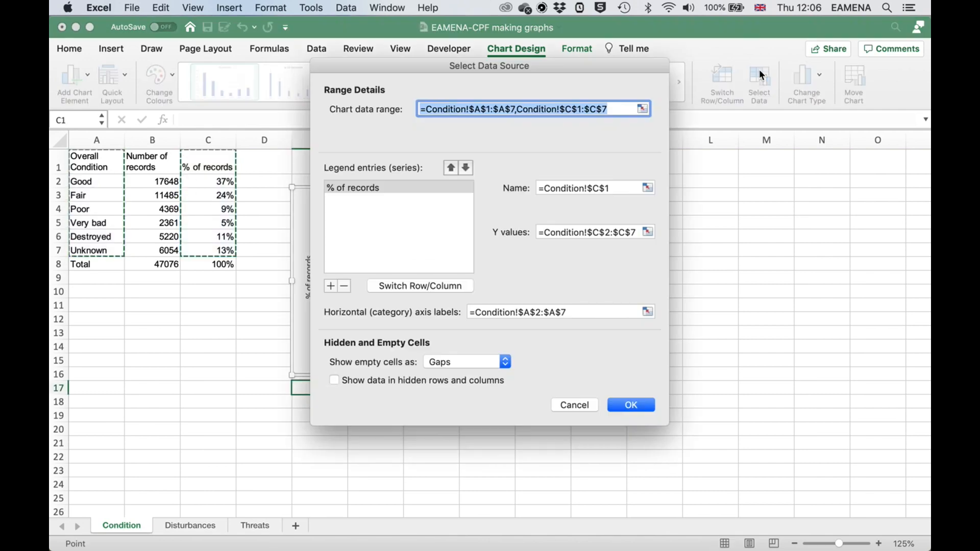
{"action": "left_click_drag", "start_coordinate": [569, 65], "coordinate": [857, 144]}
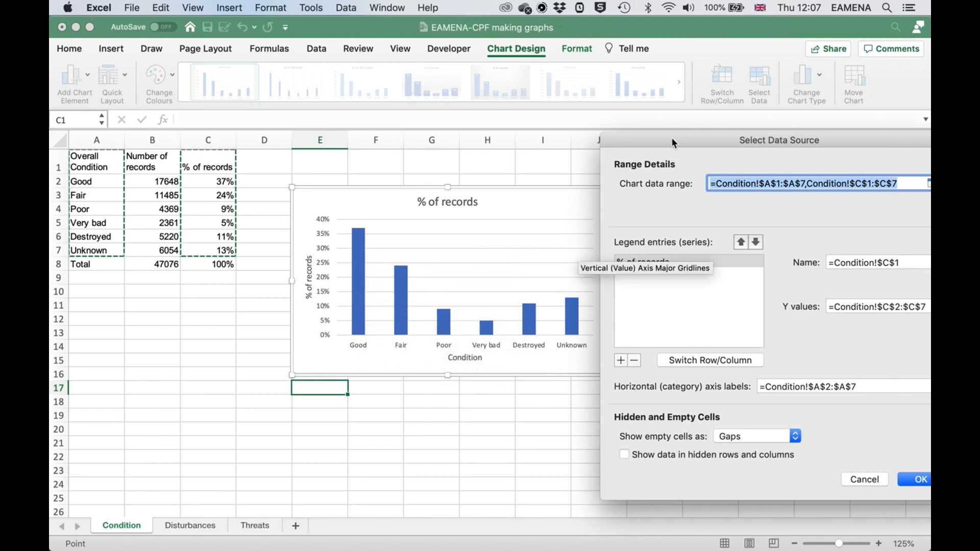
{"action": "left_click_drag", "start_coordinate": [673, 143], "coordinate": [450, 127]}
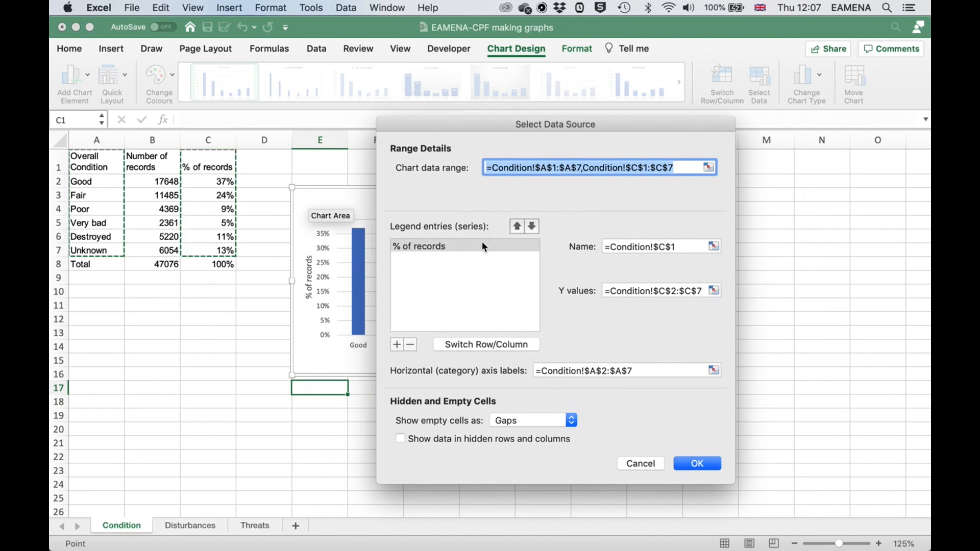
- Add a blank second series to the chart's data source, remove it again and accept the settings
{"action": "left_click", "coordinate": [397, 345]}
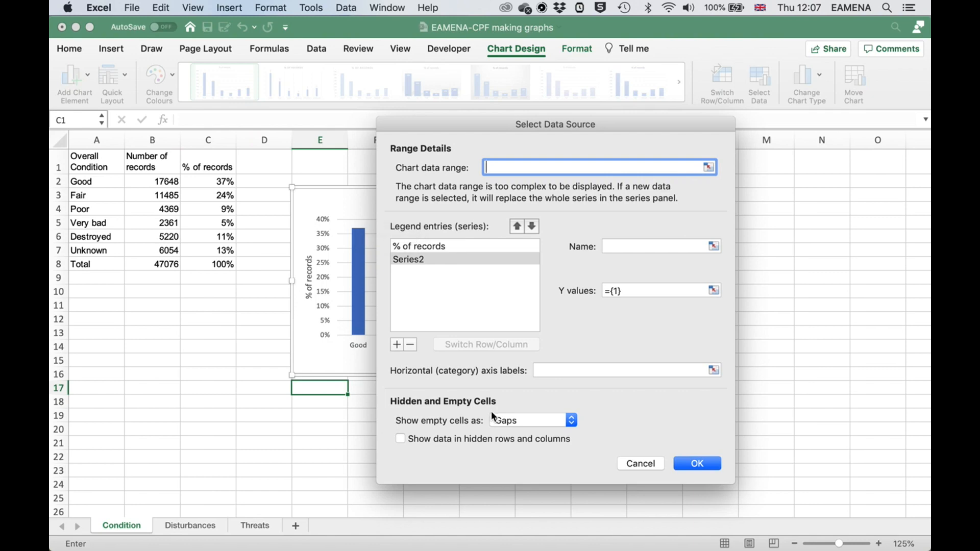
{"action": "left_click", "coordinate": [414, 259]}
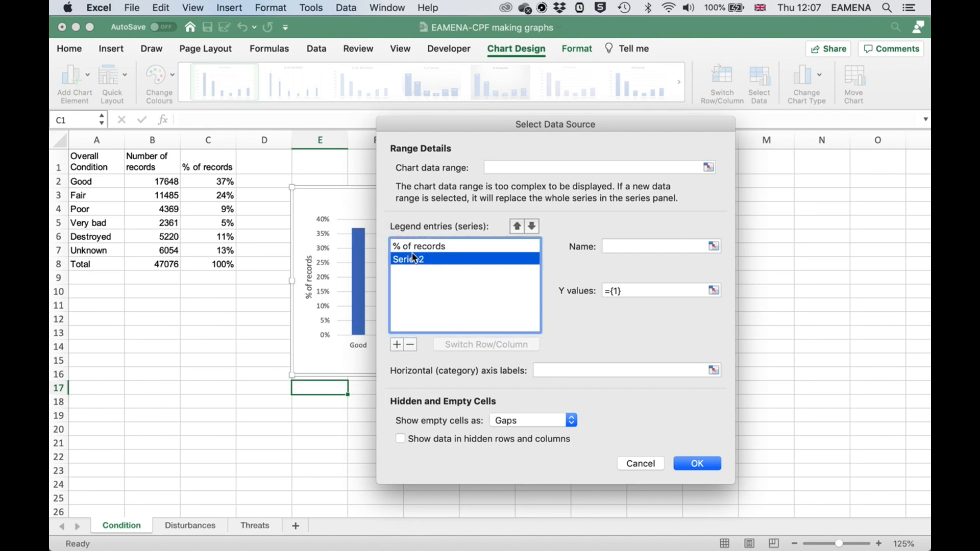
{"action": "left_click", "coordinate": [411, 345]}
{"action": "left_click", "coordinate": [697, 464]}
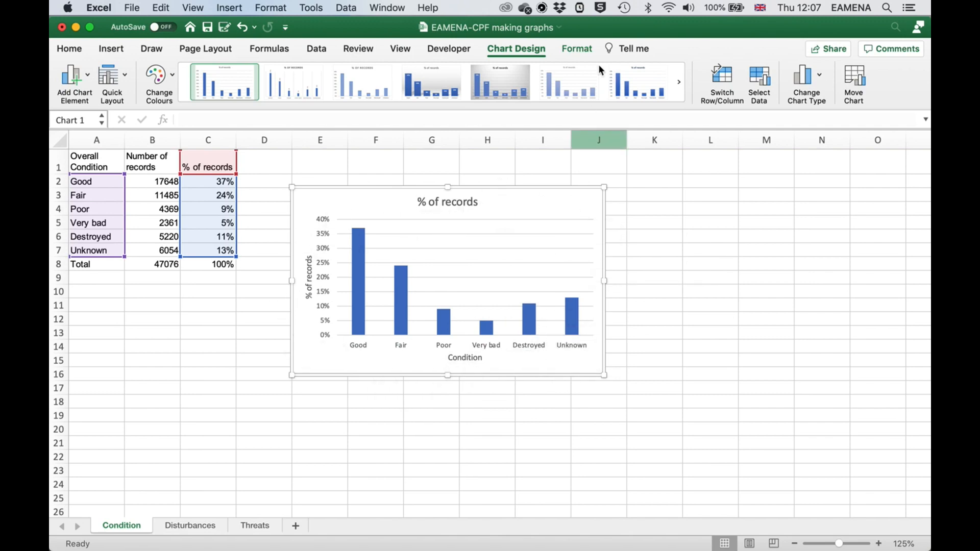
- Move the chart down to start at about row 6 and open its detailed formatting options
{"action": "left_click", "coordinate": [577, 49]}
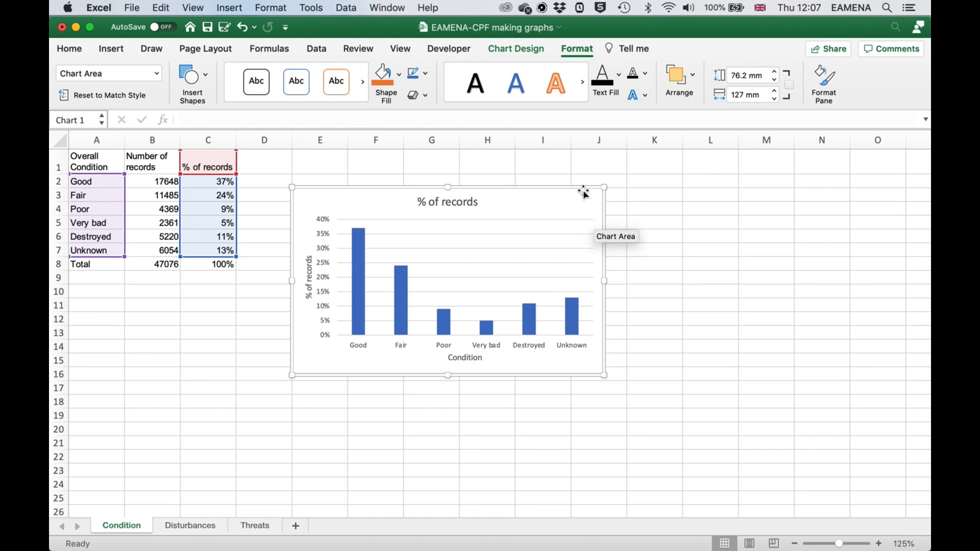
{"action": "left_click_drag", "start_coordinate": [578, 190], "coordinate": [565, 233]}
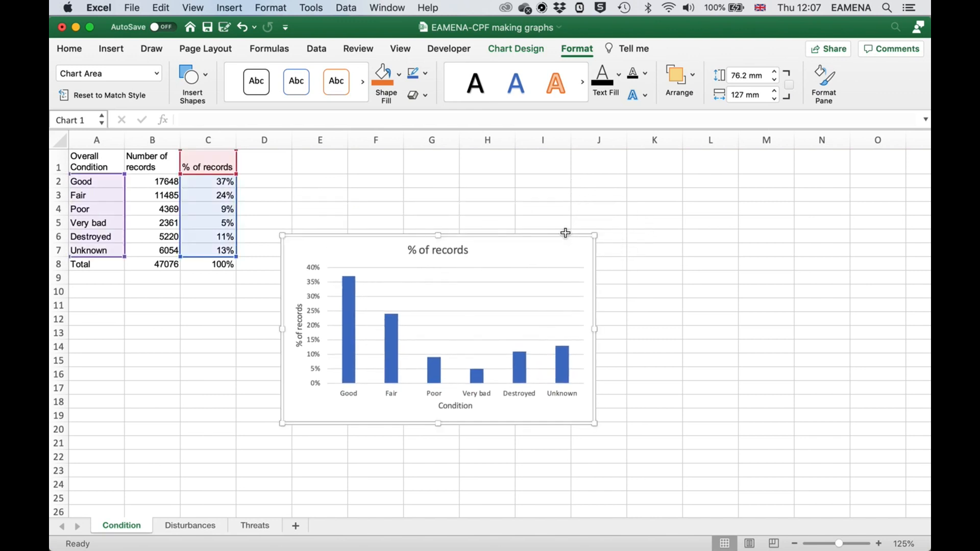
{"action": "left_click", "coordinate": [833, 83]}
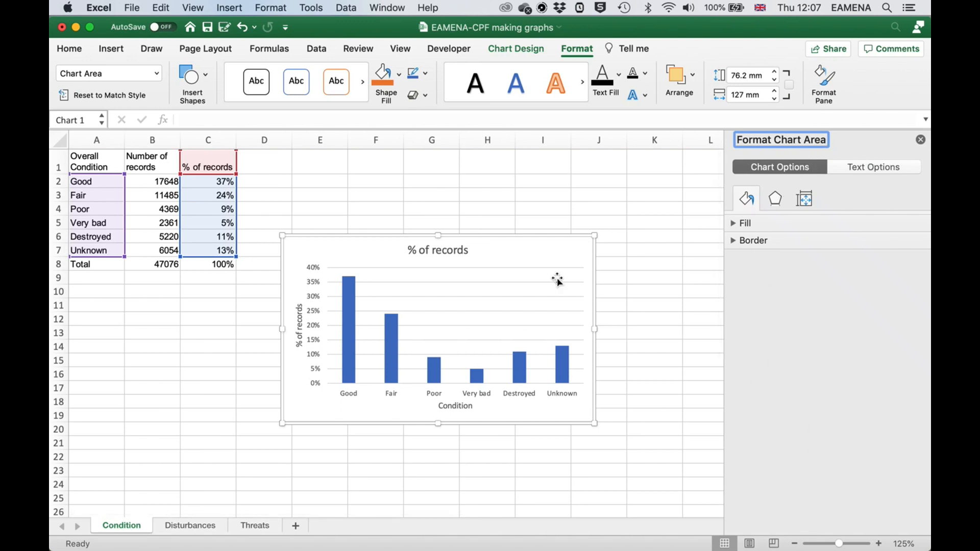
- Give the "% of records" series a solid fill in the orange theme colour
{"action": "left_click", "coordinate": [158, 73]}
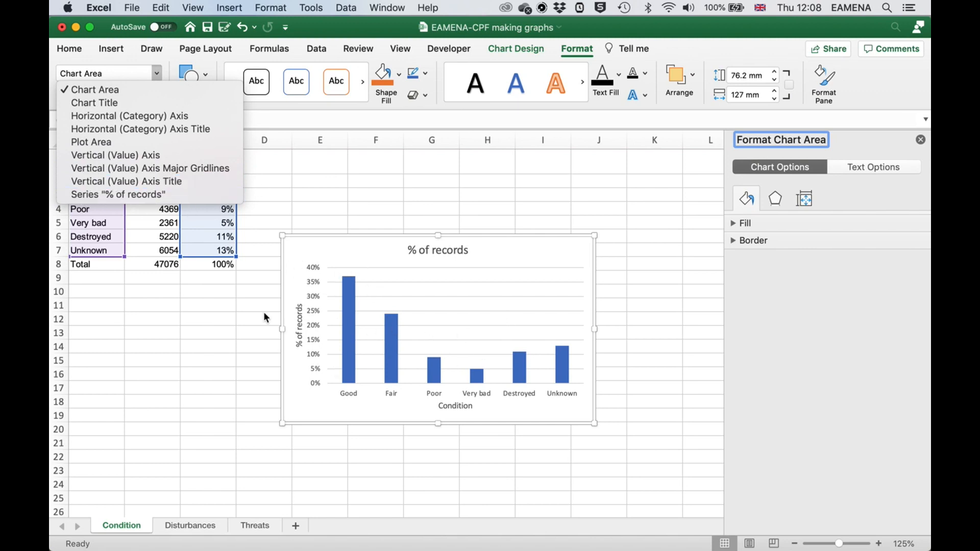
{"action": "left_click", "coordinate": [146, 196]}
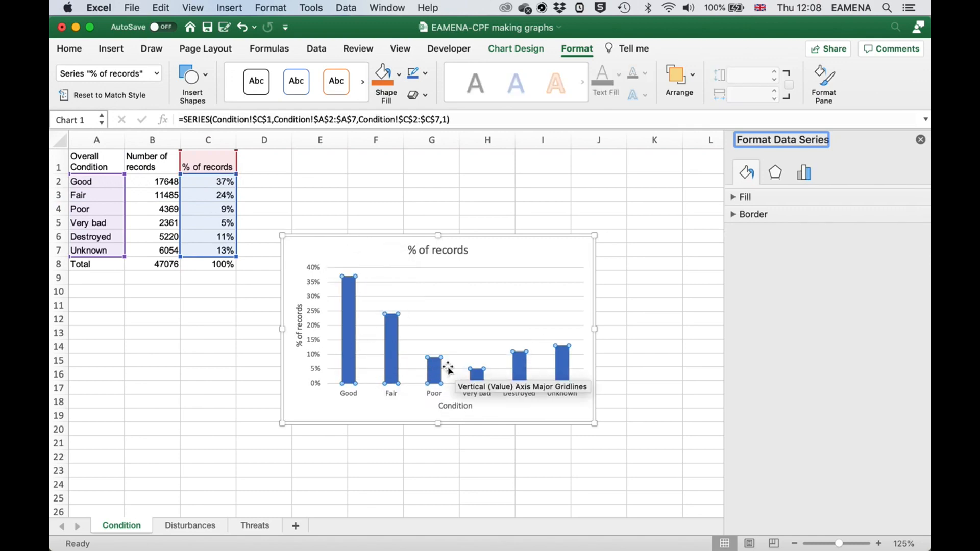
{"action": "left_click", "coordinate": [736, 197]}
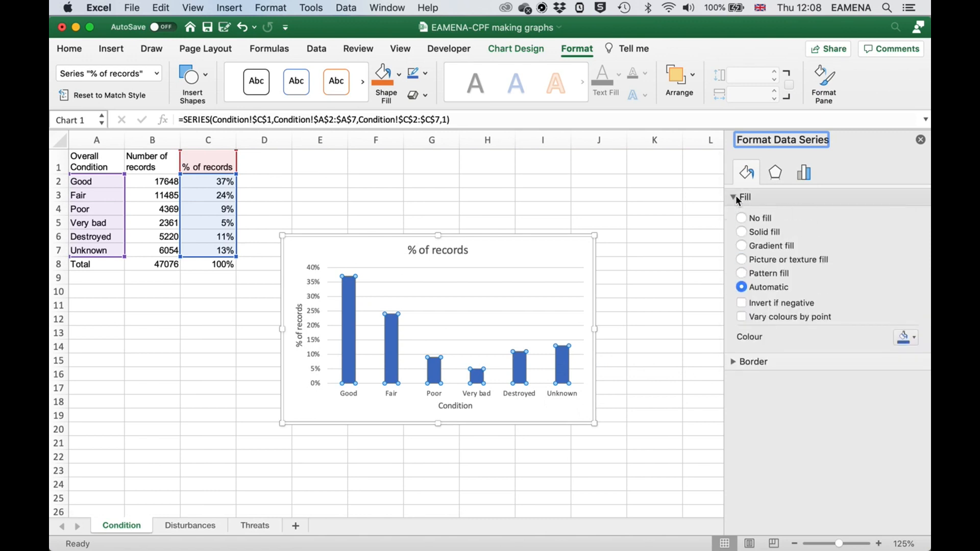
{"action": "left_click", "coordinate": [761, 232]}
{"action": "left_click", "coordinate": [911, 338]}
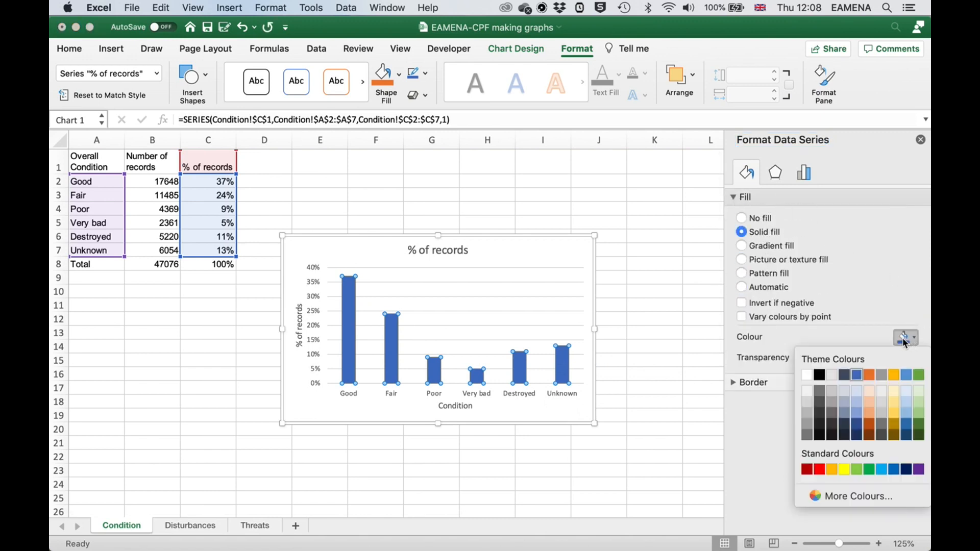
{"action": "left_click", "coordinate": [870, 377]}
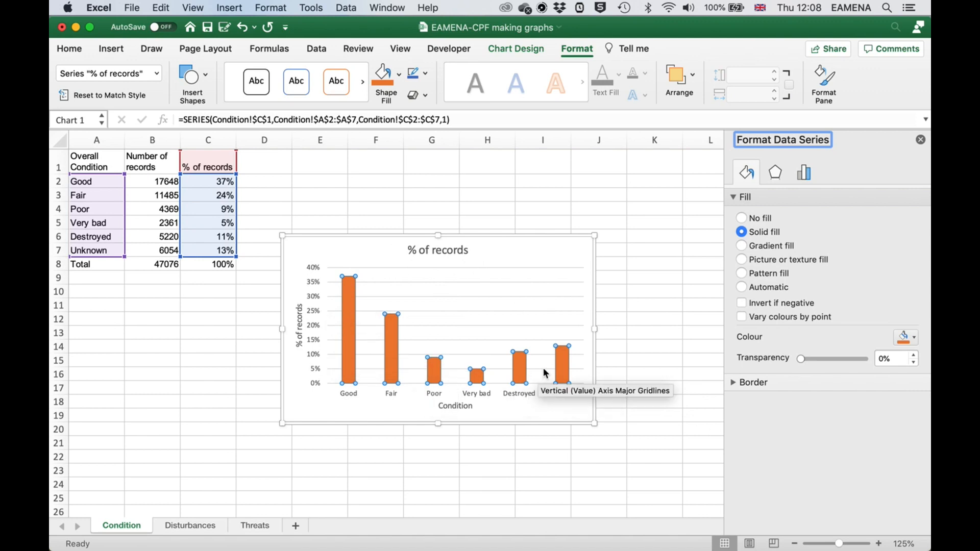
- Examine the data series' effects and series options, and return to its fill settings
{"action": "left_click", "coordinate": [776, 174]}
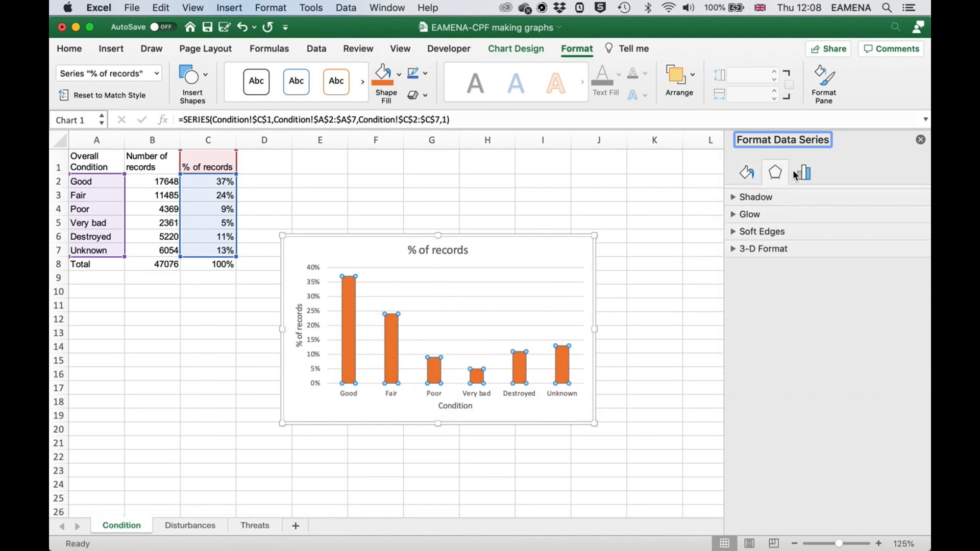
{"action": "left_click", "coordinate": [806, 173]}
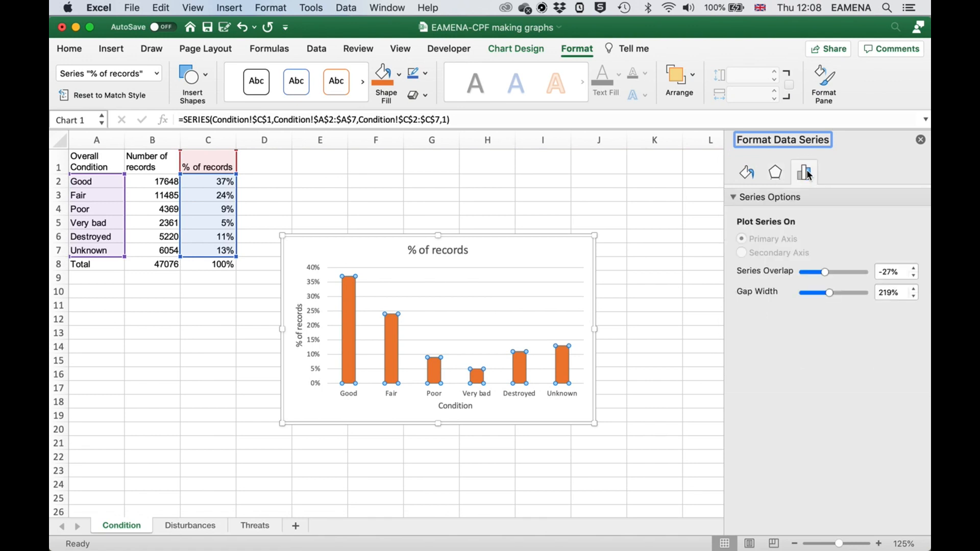
{"action": "left_click", "coordinate": [773, 175]}
{"action": "left_click", "coordinate": [746, 173]}
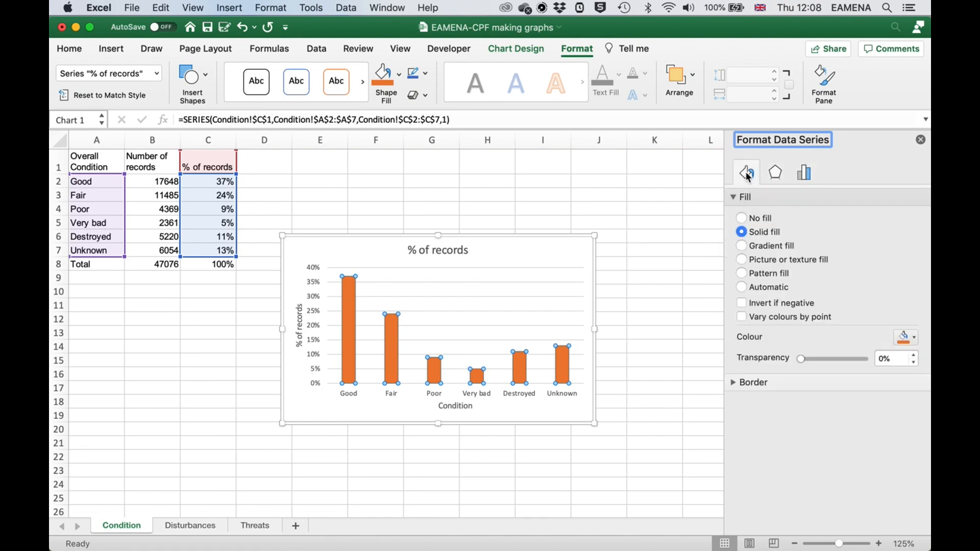